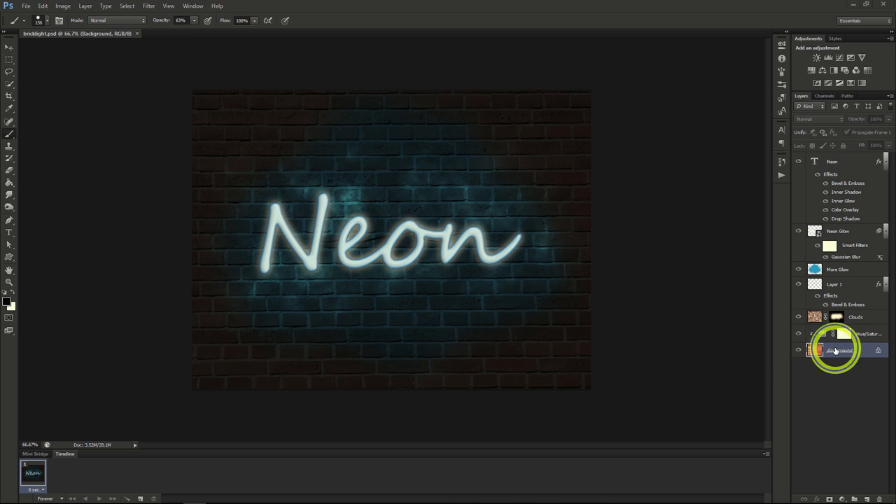
# - Duplicate the brick wall Background layer into a new document
pyautogui.rightClick(835, 350)
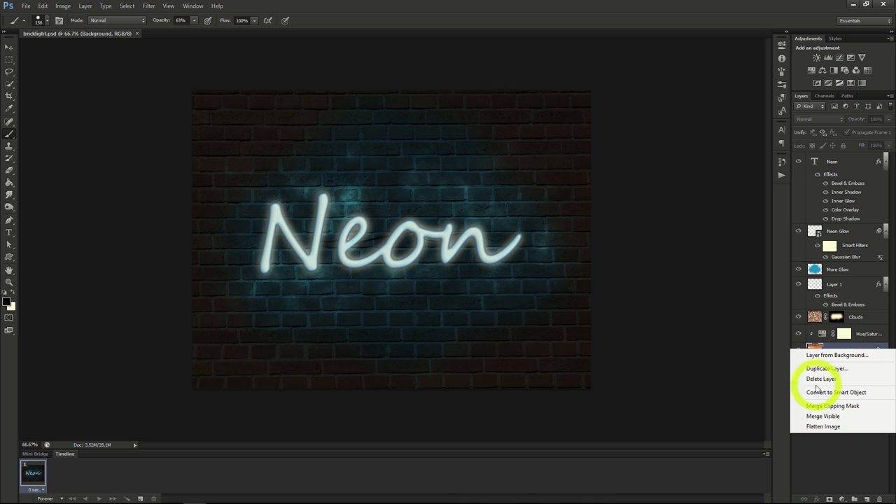
pyautogui.click(815, 367)
pyautogui.click(443, 188)
pyautogui.click(427, 206)
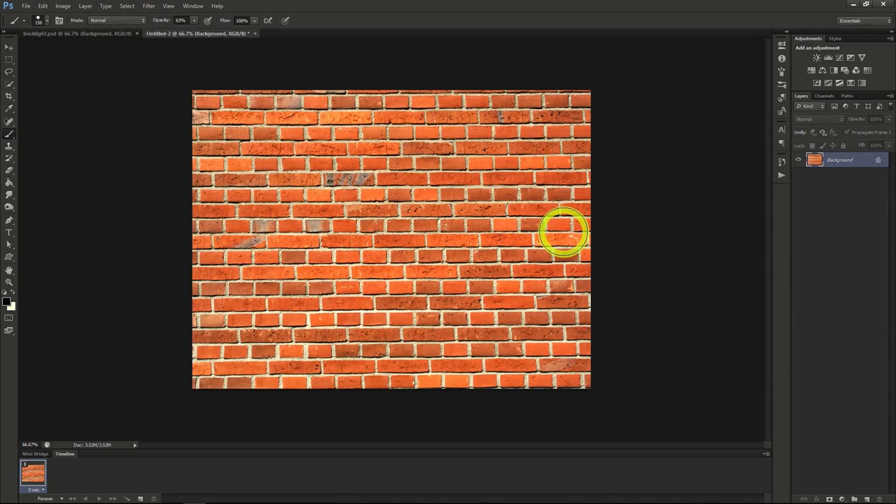
# - Add the text "Neon" over the brick wall in black Segoe Script
pyautogui.click(777, 131)
pyautogui.press('t')
pyautogui.click(306, 242)
pyautogui.write('Neo')
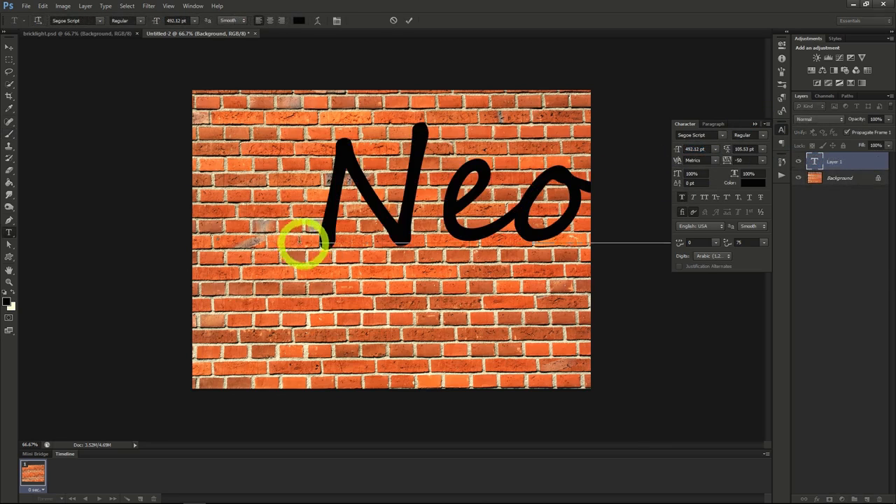
# - Reduce the Neon text size to 282.12 pt and center the word on the wall
pyautogui.moveTo(678, 149); pyautogui.dragTo(648, 152)
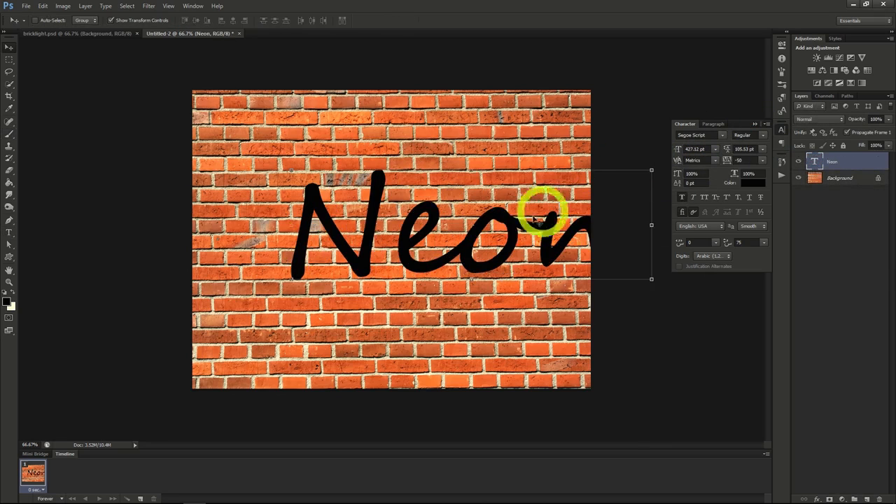
pyautogui.moveTo(509, 233); pyautogui.dragTo(459, 235)
pyautogui.click(665, 148)
pyautogui.moveTo(666, 148); pyautogui.dragTo(494, 240)
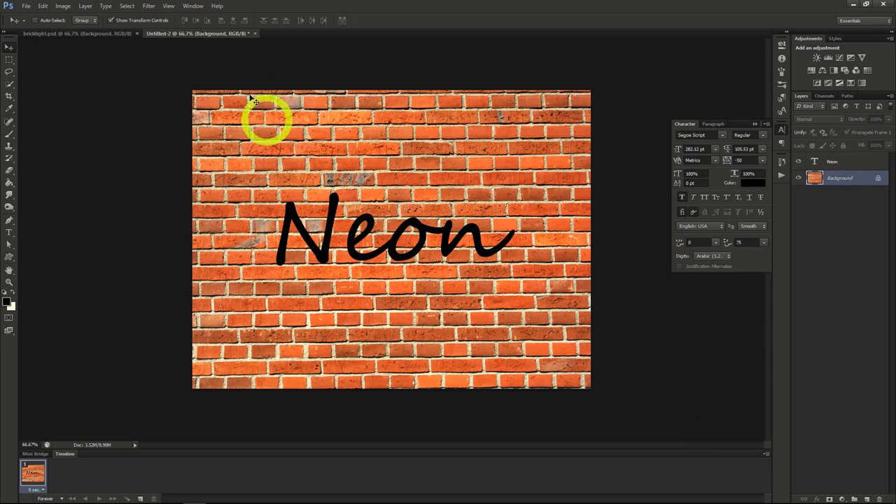
# - Add a Hue/Saturation adjustment layer above the Background with saturation -70 and lightness -88
pyautogui.click(85, 6)
pyautogui.moveTo(114, 88)
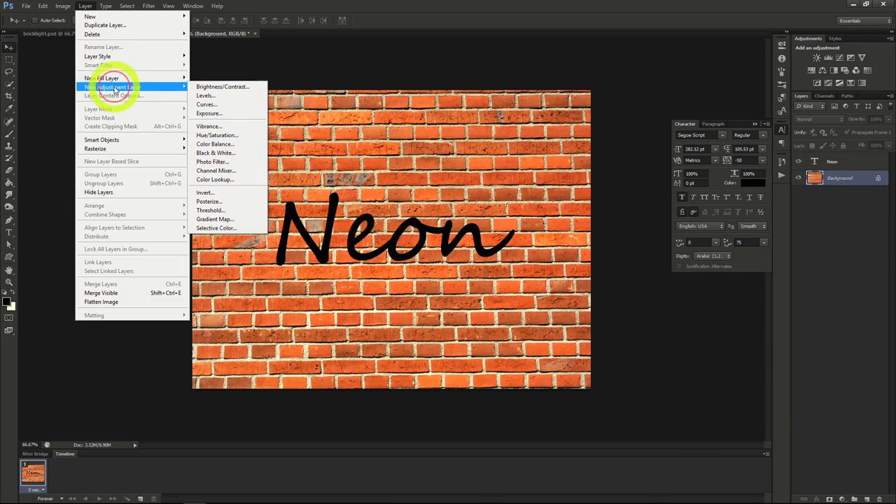
pyautogui.click(210, 136)
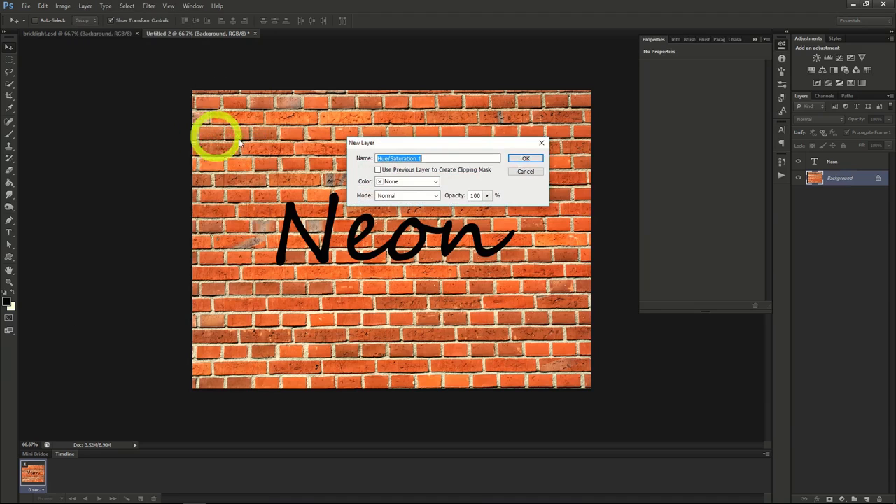
pyautogui.click(526, 160)
pyautogui.moveTo(702, 126); pyautogui.dragTo(653, 143)
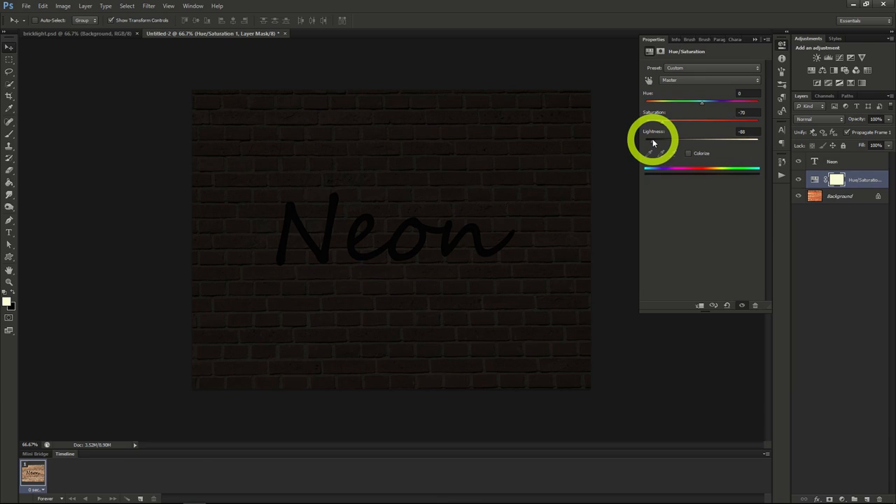
# - Create a new layer above the Hue/Saturation adjustment and render Clouds on it
pyautogui.click(815, 180)
pyautogui.click(867, 499)
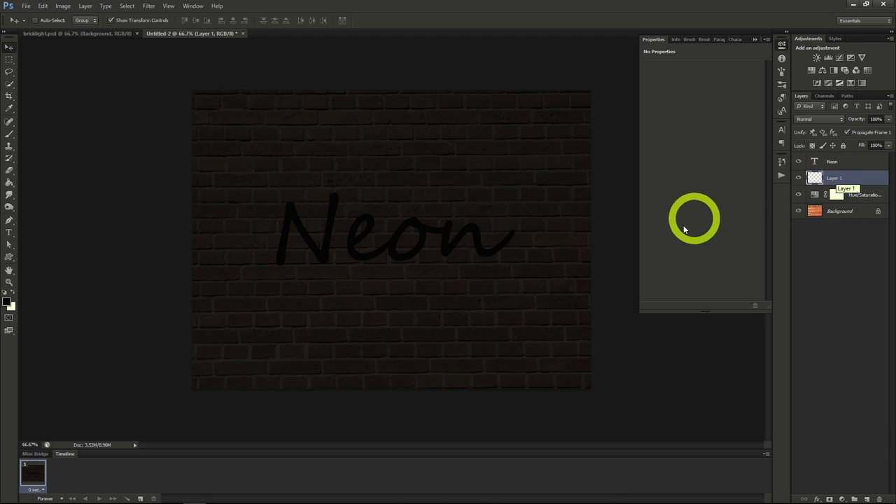
pyautogui.click(149, 7)
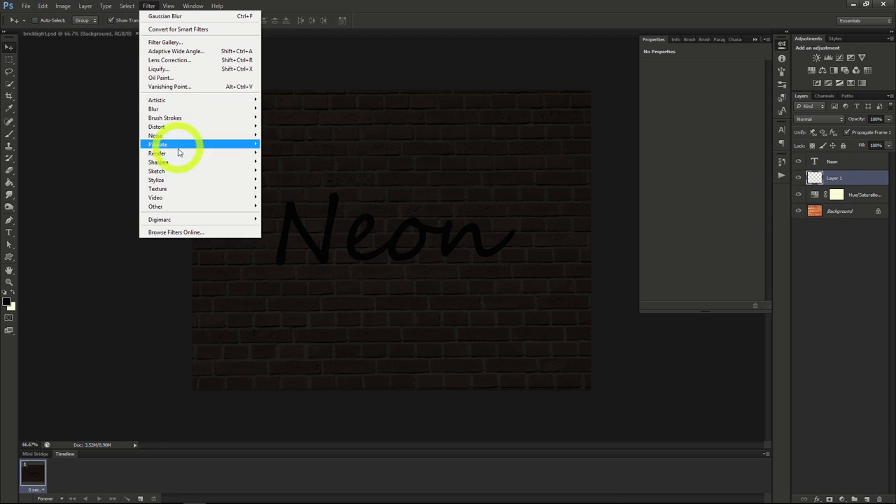
pyautogui.moveTo(160, 153)
pyautogui.click(279, 151)
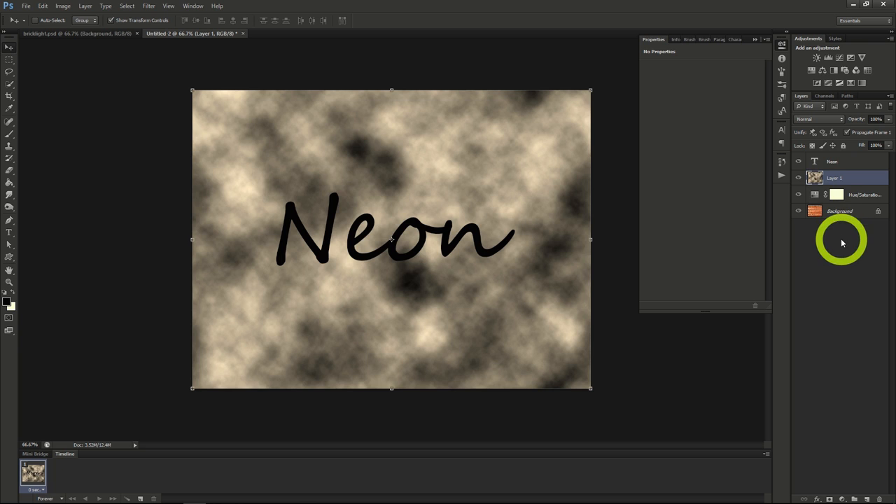
# - Hide the clouds layer with a black layer mask and set its blend mode to Divide
pyautogui.keyDown('alt'); pyautogui.click(830, 498); pyautogui.keyUp('alt')
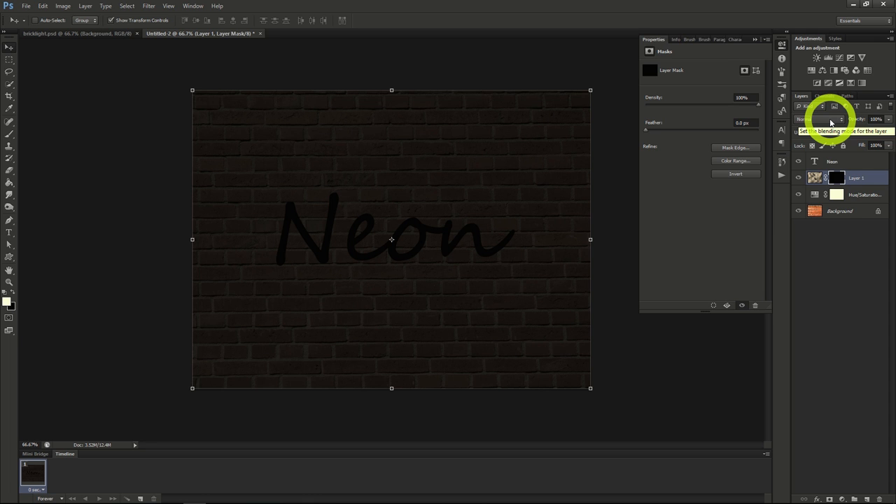
pyautogui.click(831, 123)
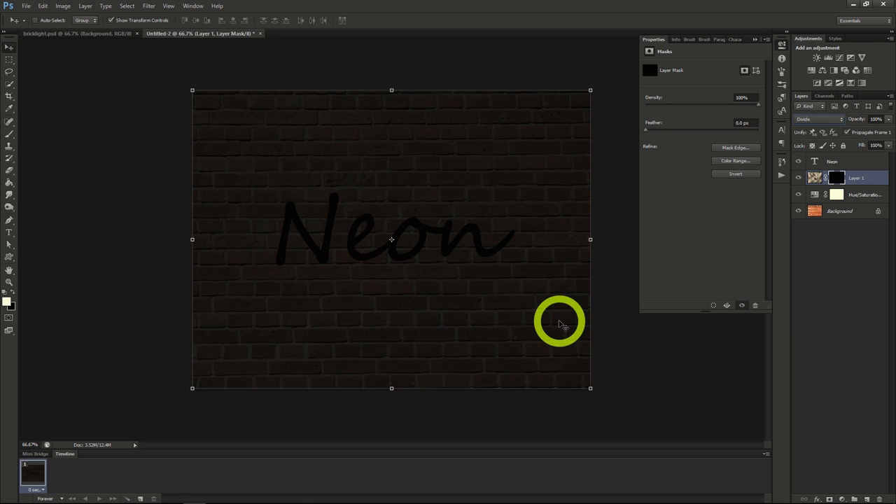
# - Paint around the Neon text on the clouds layer's mask with a soft 156 px white brush at 50% opacity
pyautogui.click(9, 134)
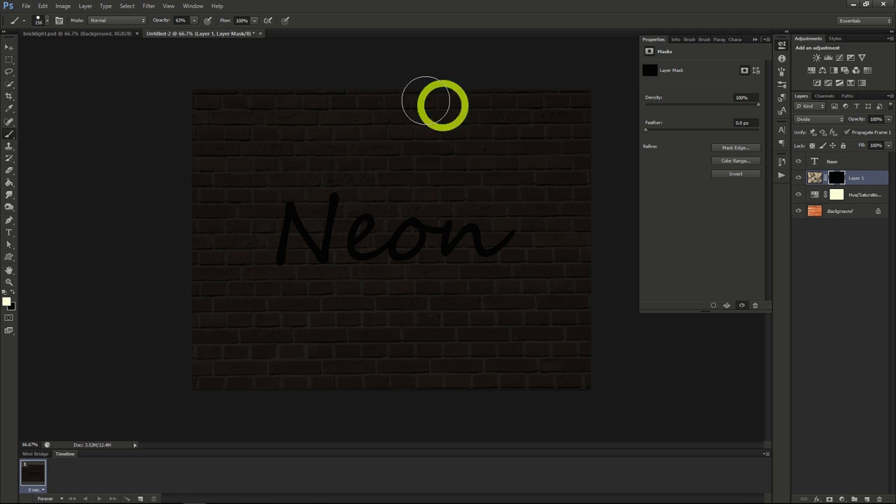
pyautogui.click(194, 23)
pyautogui.moveTo(194, 26); pyautogui.dragTo(189, 32)
pyautogui.click(46, 20)
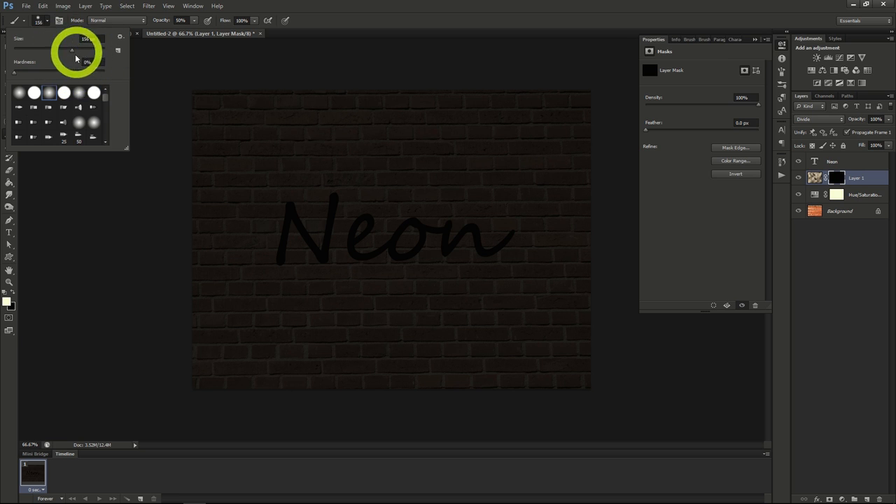
pyautogui.click(46, 25)
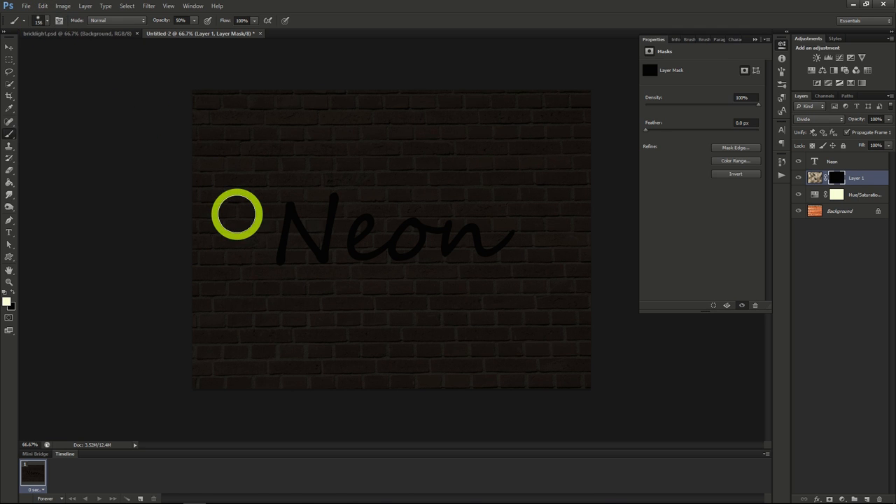
pyautogui.moveTo(294, 200)
pyautogui.mouseDown()
pyautogui.moveTo(322, 203)
pyautogui.moveTo(346, 245)
pyautogui.moveTo(434, 243)
pyautogui.moveTo(430, 202)
pyautogui.moveTo(476, 246)
pyautogui.moveTo(494, 210)
pyautogui.moveTo(486, 256)
pyautogui.moveTo(380, 208)
pyautogui.moveTo(345, 282)
pyautogui.moveTo(465, 177)
pyautogui.mouseUp()
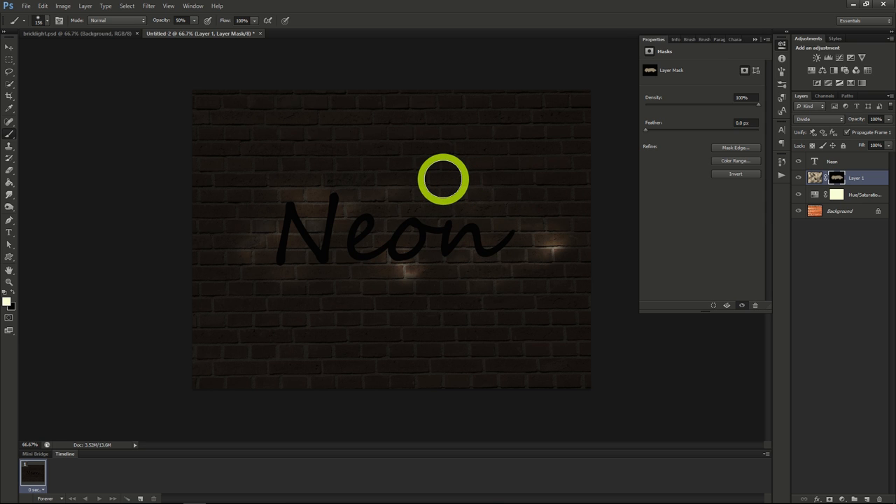
# - Change the color of the Neon text to blue
pyautogui.moveTo(837, 160); pyautogui.dragTo(812, 156)
pyautogui.click(782, 130)
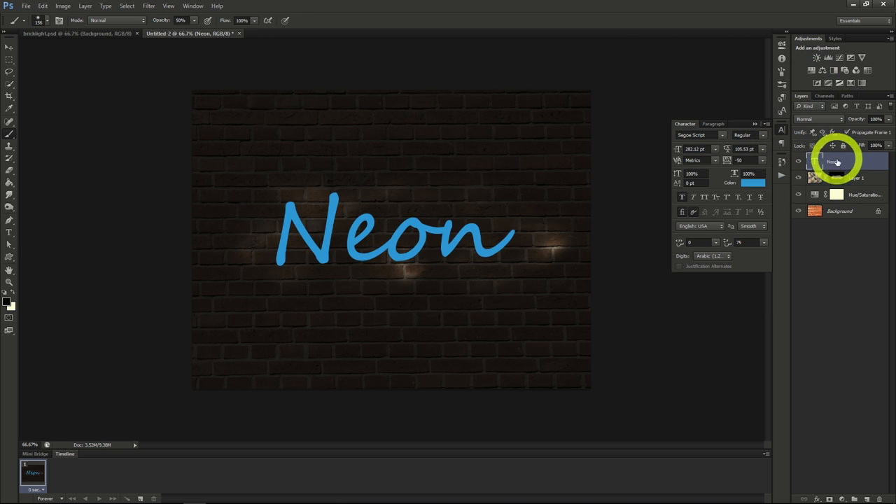
# - Add a Bevel & Emboss style to the Neon text with depth 185%, size 3 px and maximum soften
pyautogui.rightClick(837, 164)
pyautogui.click(800, 168)
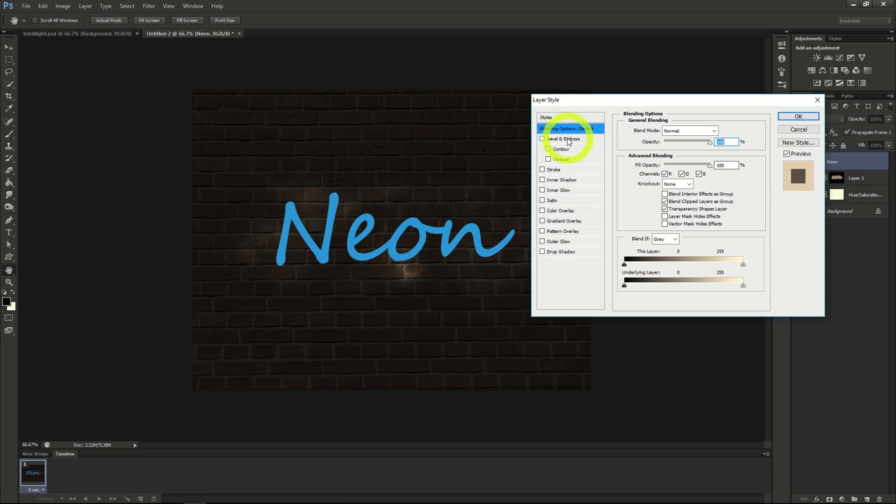
pyautogui.click(566, 139)
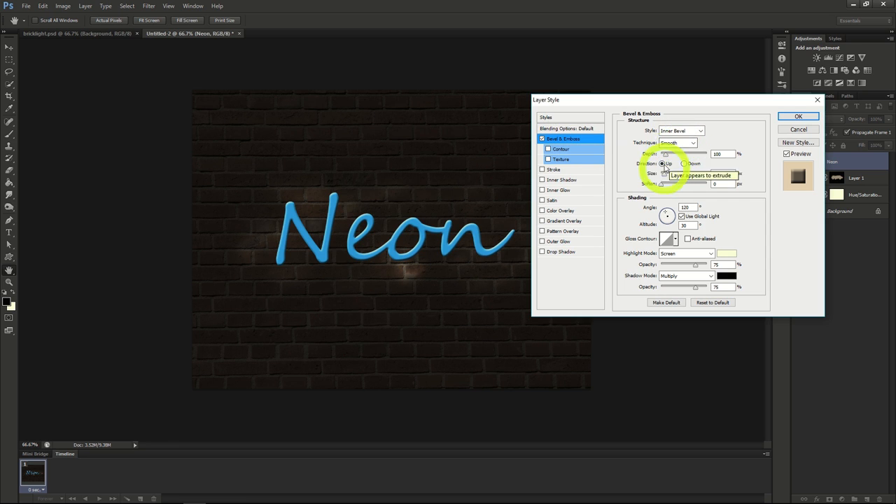
pyautogui.moveTo(666, 155); pyautogui.dragTo(670, 157)
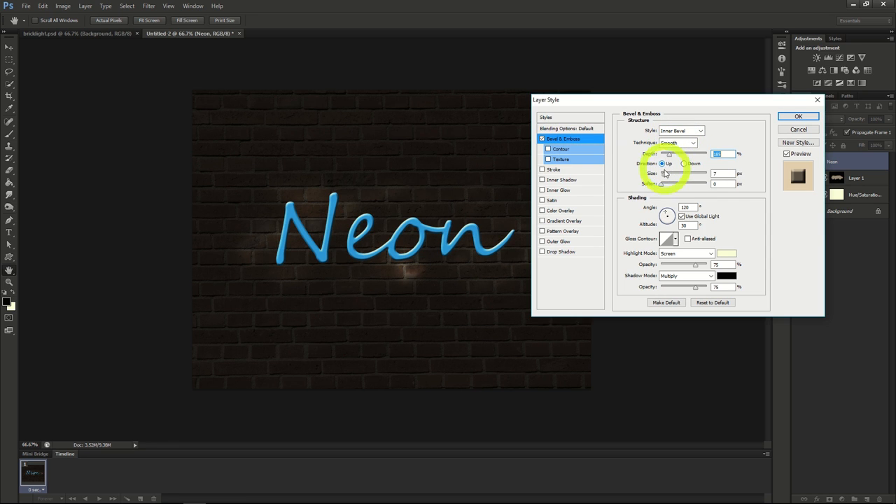
pyautogui.moveTo(665, 174); pyautogui.dragTo(714, 184)
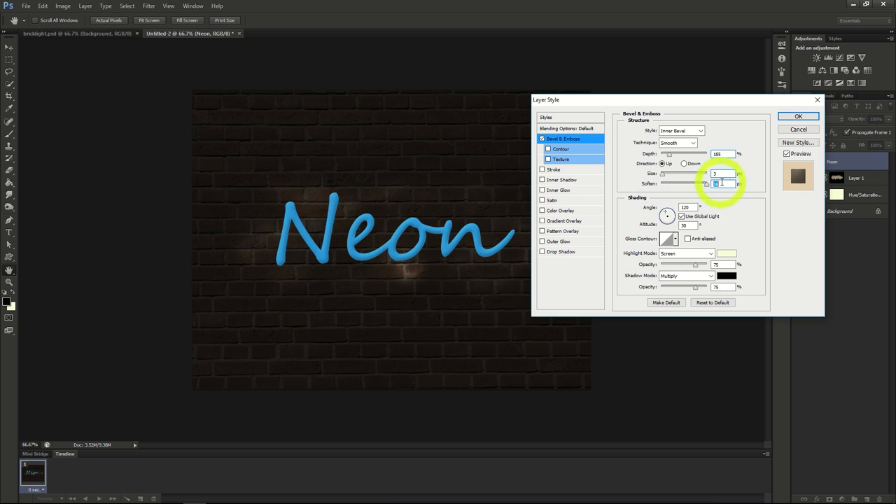
# - Add an Inner Shadow to the Neon text with 40% opacity and 5 px distance, and adjust its size slightly
pyautogui.click(558, 180)
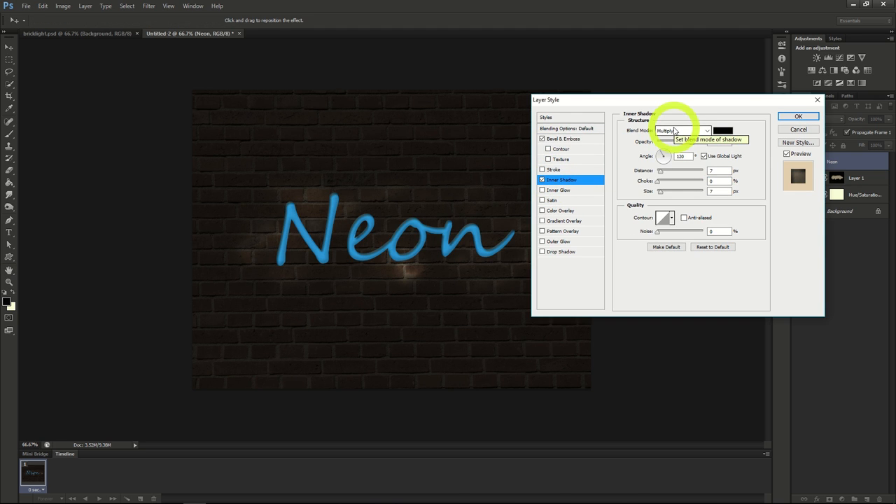
pyautogui.moveTo(692, 144); pyautogui.dragTo(676, 146)
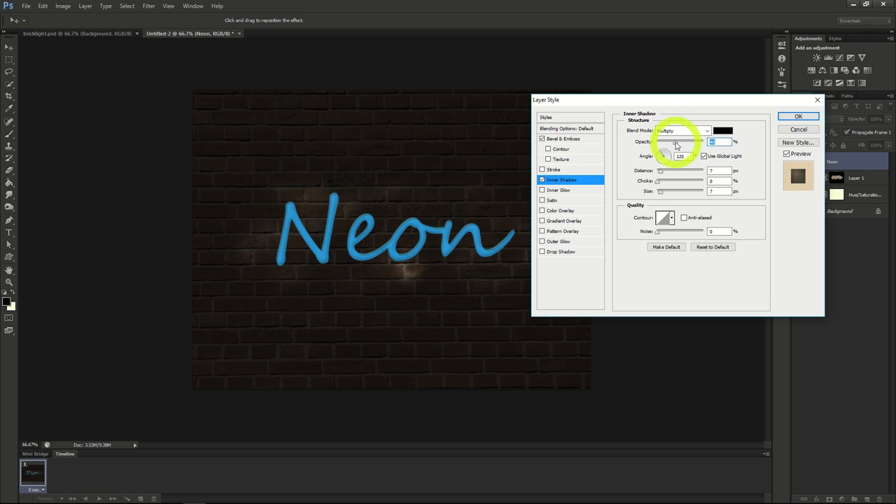
pyautogui.click(660, 172)
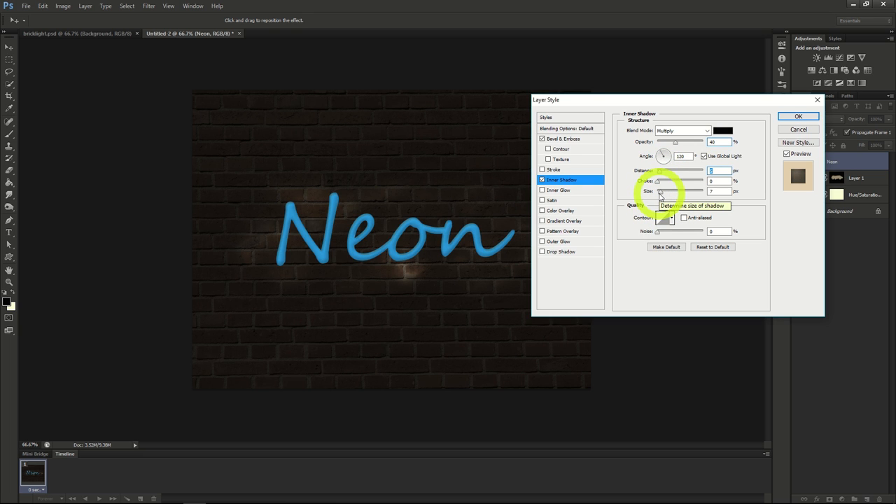
pyautogui.click(660, 193)
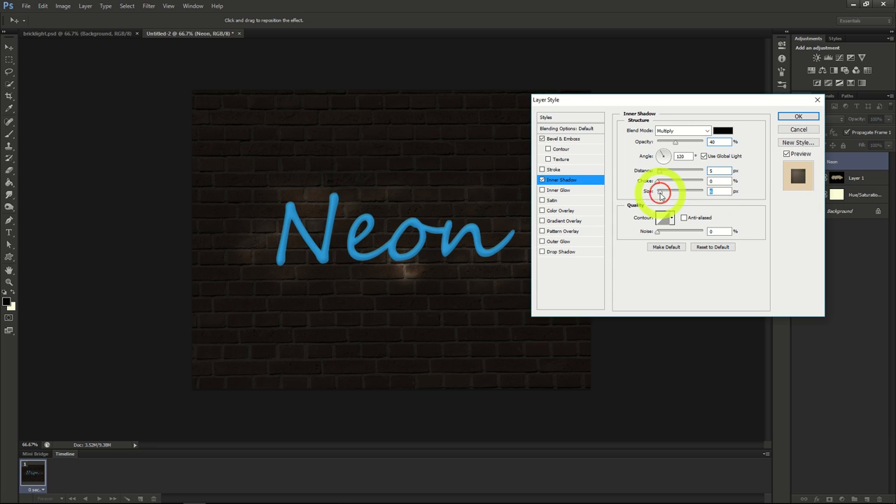
# - Add an Inner Glow to the Neon text with size 8 px and source Center, and apply the layer style
pyautogui.click(561, 190)
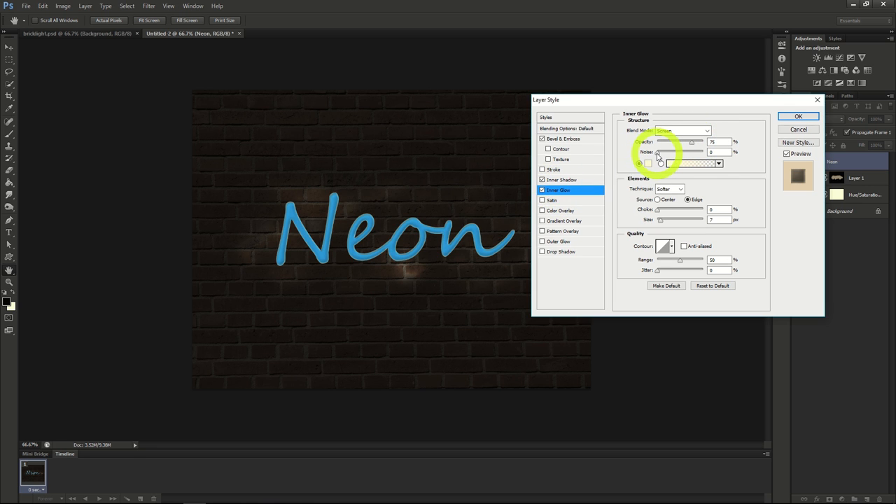
pyautogui.click(660, 222)
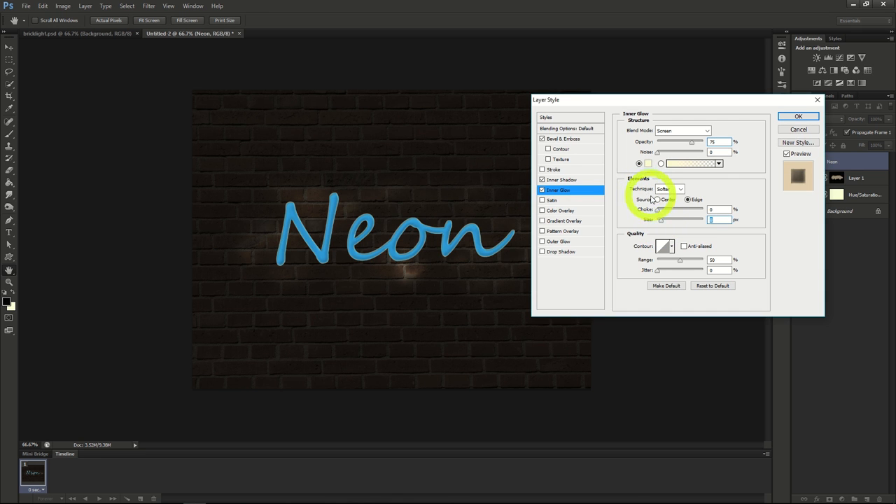
pyautogui.click(658, 201)
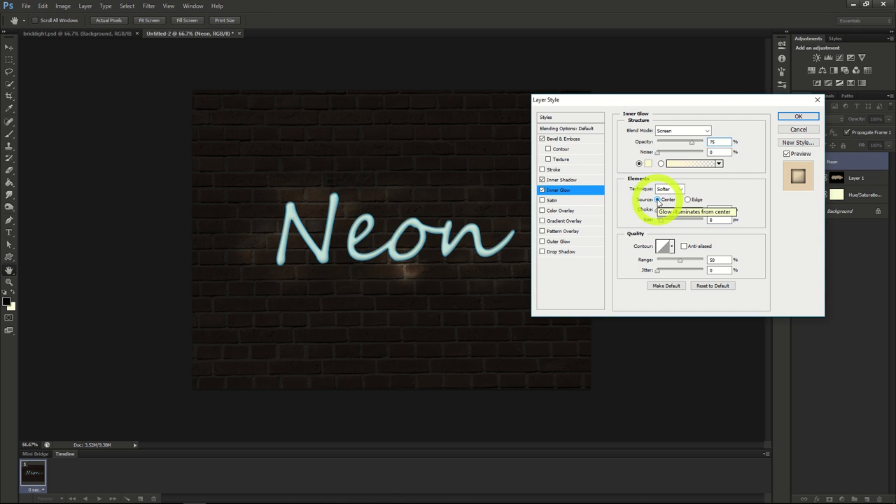
pyautogui.click(798, 116)
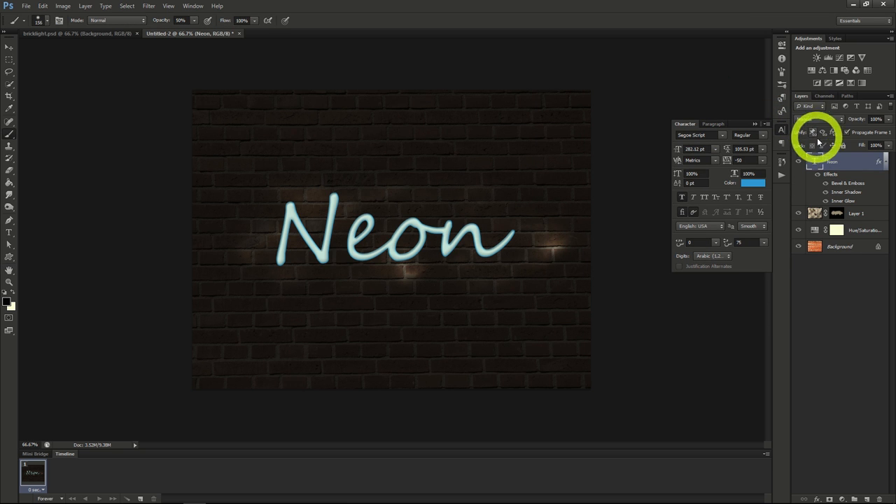
# - Duplicate the Neon text layer and place the copy beneath the original
pyautogui.rightClick(833, 167)
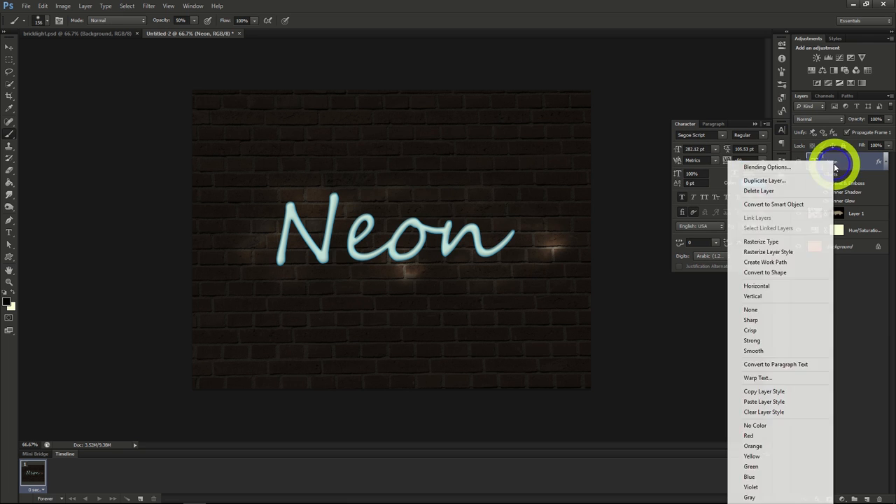
pyautogui.click(785, 176)
pyautogui.click(529, 152)
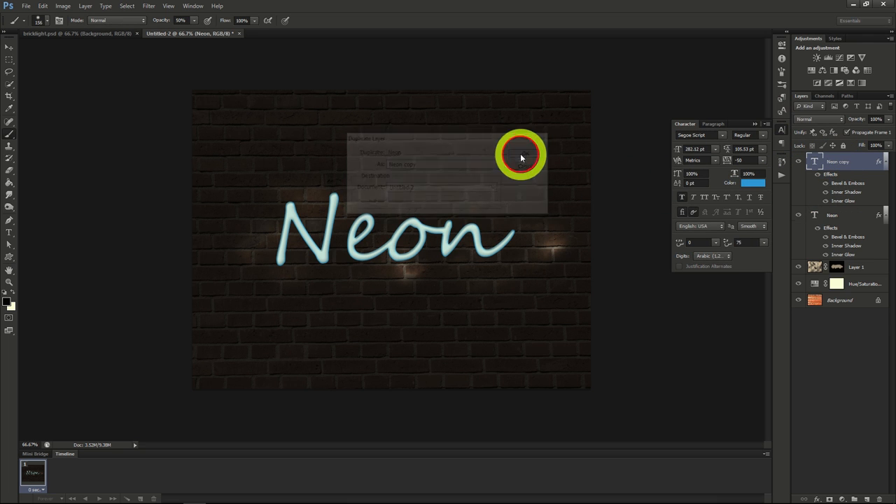
pyautogui.moveTo(839, 165); pyautogui.dragTo(843, 255)
# - Convert the Neon copy layer to a smart object
pyautogui.rightClick(834, 212)
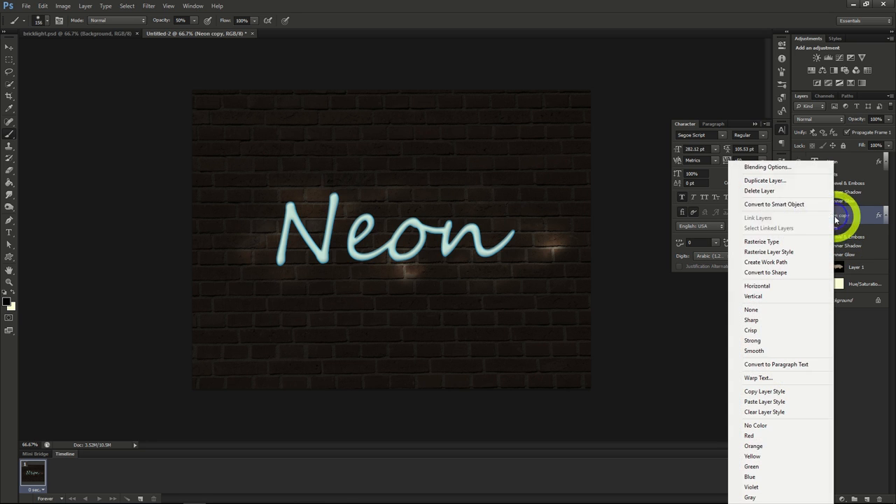
pyautogui.click(788, 203)
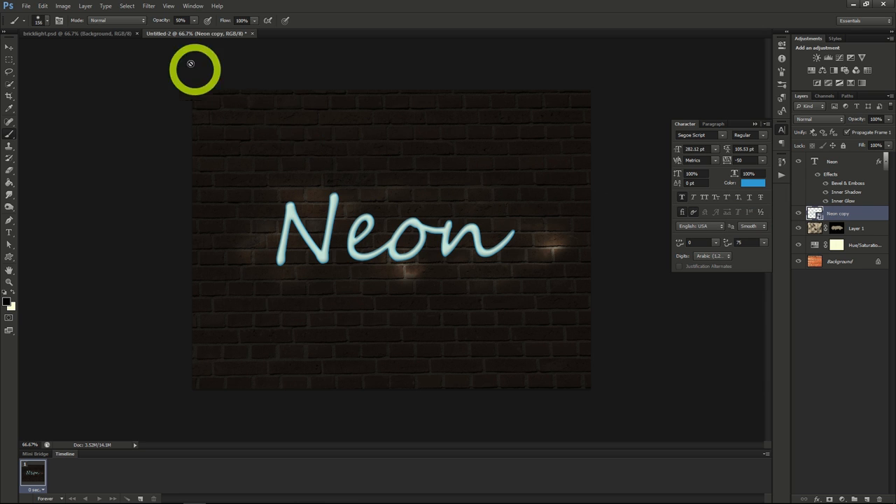
# - Apply a Gaussian Blur with an 11 px radius to the Neon copy smart object
pyautogui.click(148, 6)
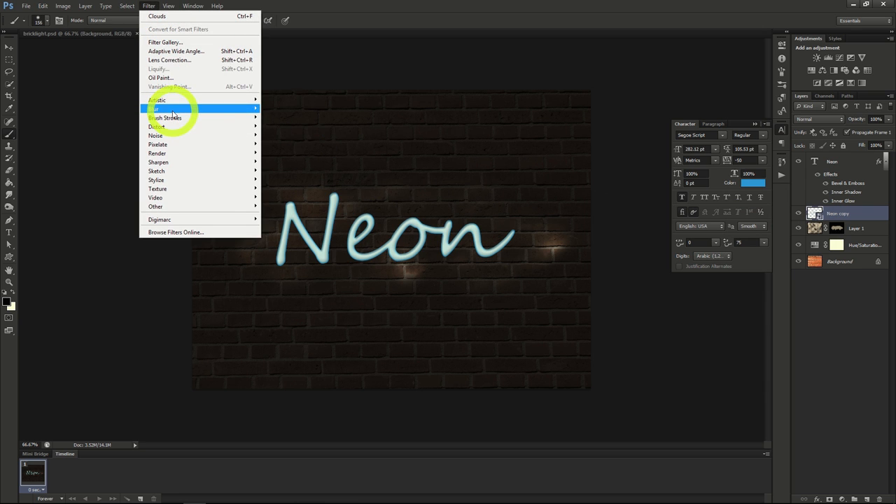
pyautogui.moveTo(199, 108)
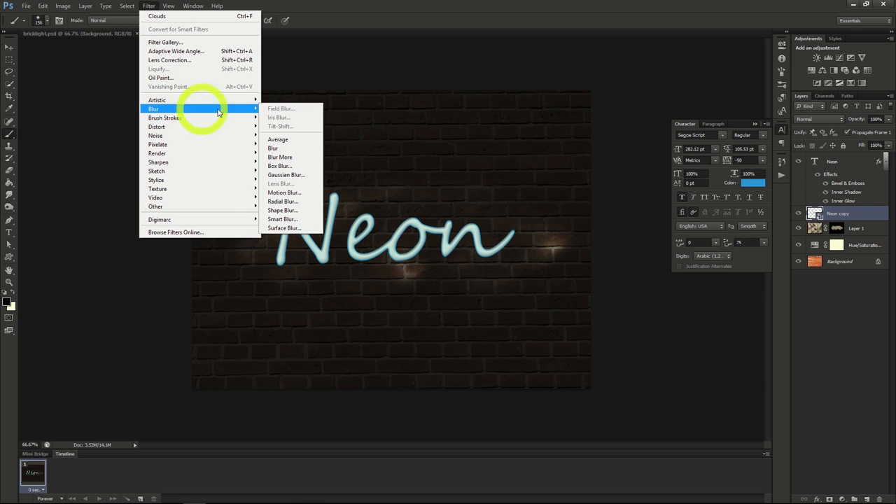
pyautogui.click(285, 175)
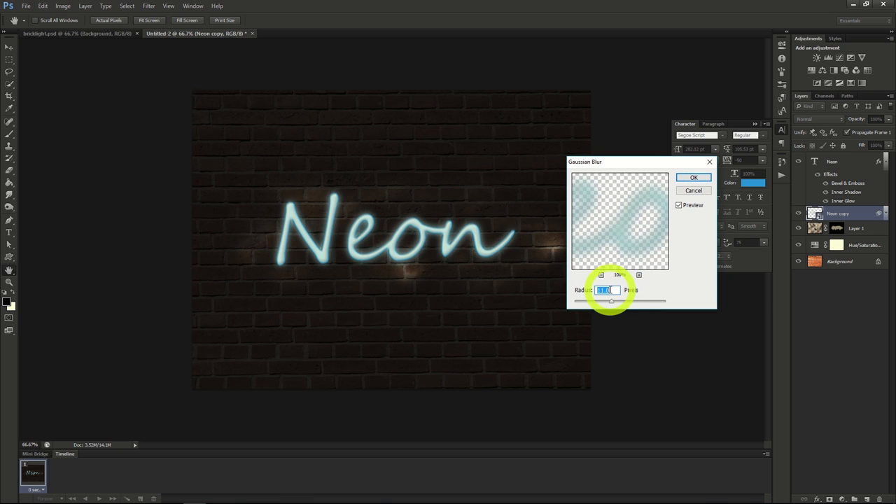
pyautogui.click(688, 179)
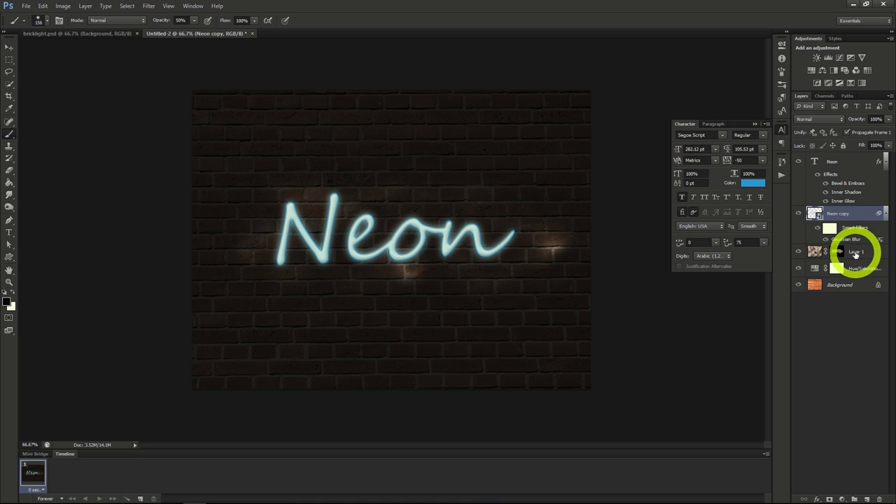
# - Add a new layer above Layer 1 and set a soft round brush to 13 px
pyautogui.click(858, 251)
pyautogui.click(867, 499)
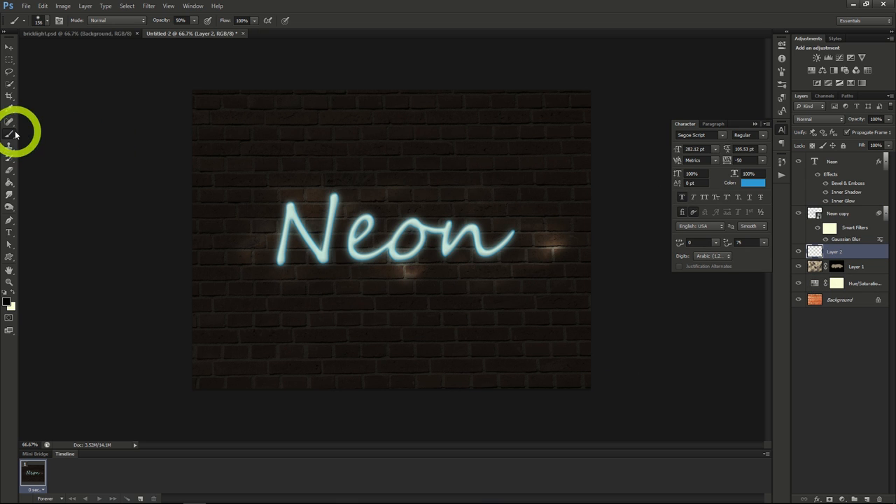
pyautogui.click(47, 23)
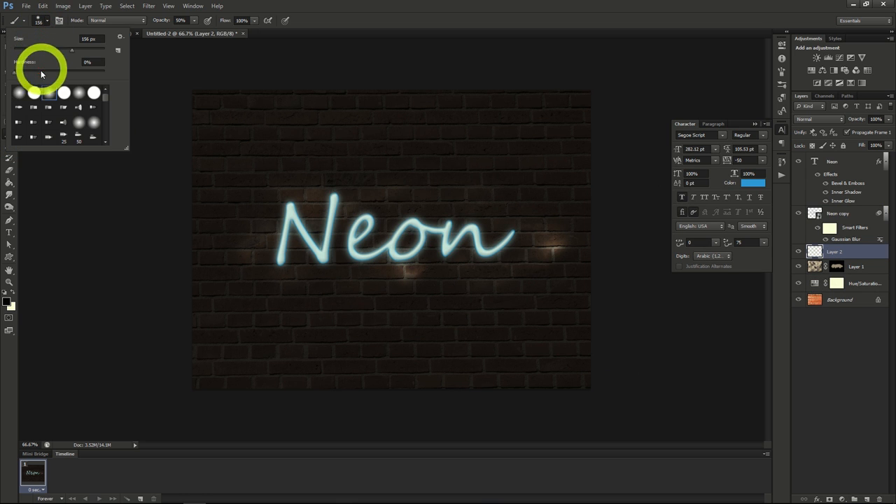
pyautogui.click(38, 86)
pyautogui.click(48, 23)
pyautogui.click(47, 23)
pyautogui.moveTo(69, 51); pyautogui.dragTo(29, 52)
pyautogui.click(133, 231)
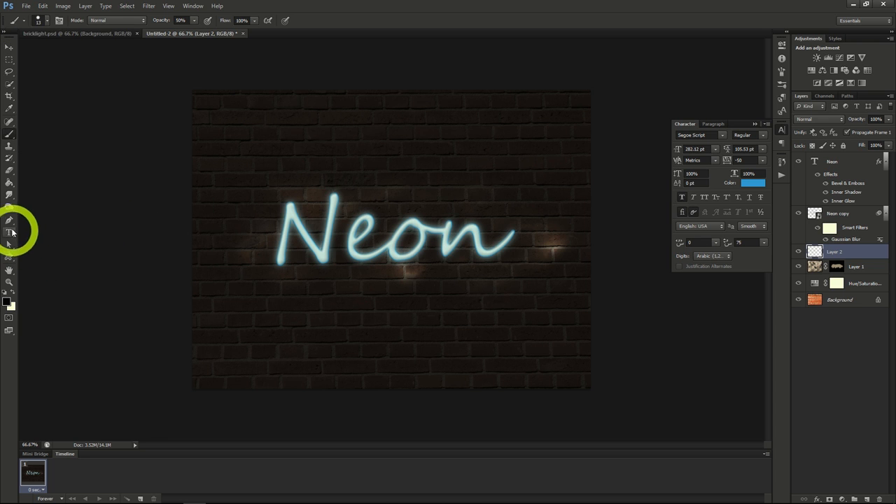
# - Draw a wavy open path with the Pen tool across the Neon lettering from the final n to the N
pyautogui.click(9, 220)
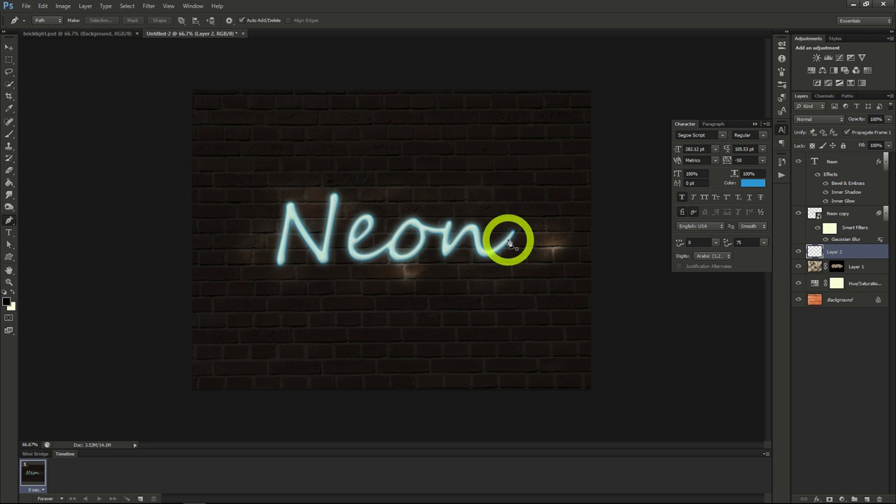
pyautogui.moveTo(510, 240); pyautogui.dragTo(474, 240)
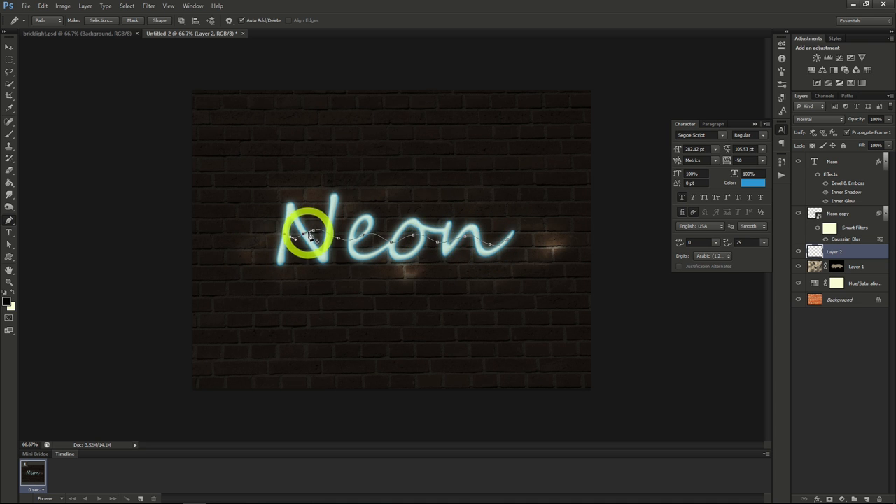
# - Stroke the wavy path with the brush using simulated pressure, and delete the path
pyautogui.rightClick(309, 234)
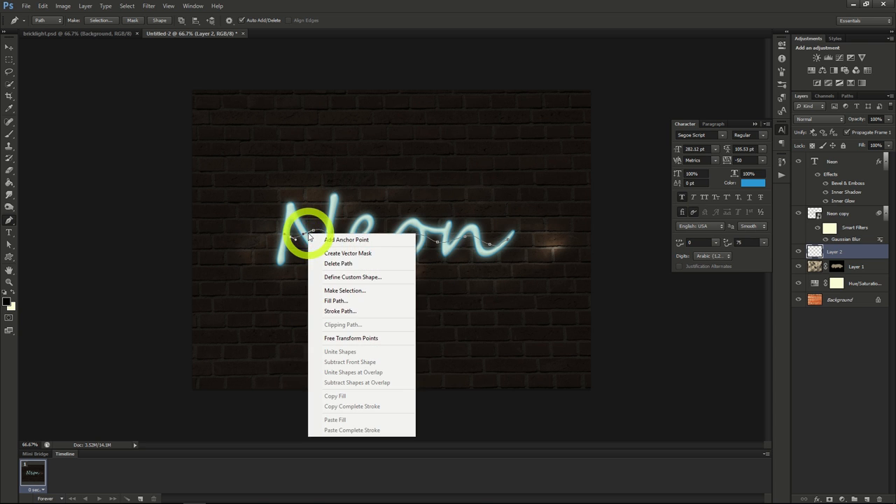
pyautogui.click(343, 313)
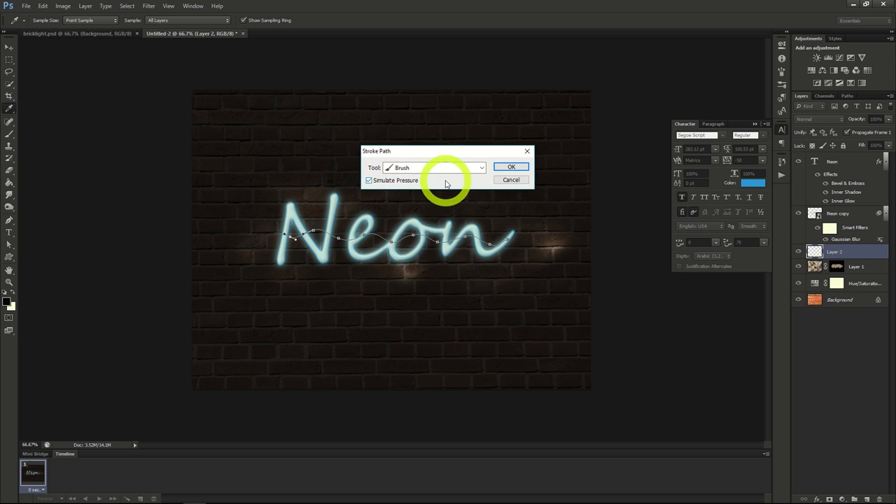
pyautogui.click(510, 167)
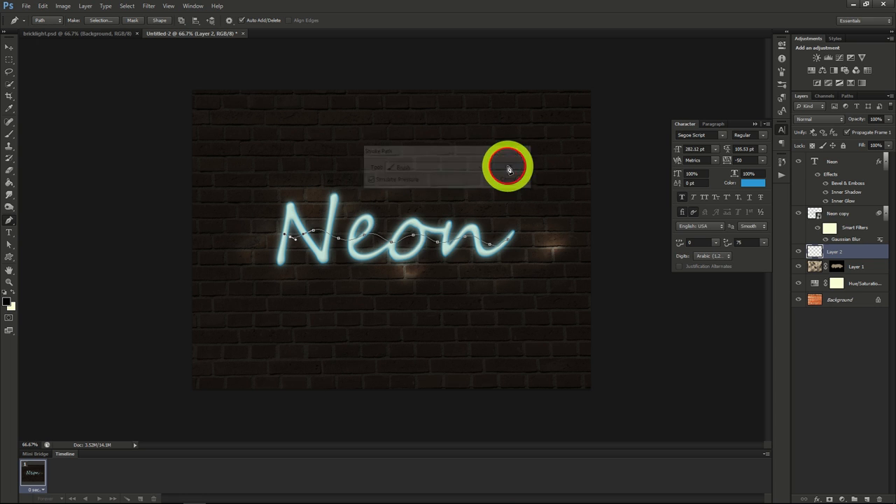
pyautogui.rightClick(413, 237)
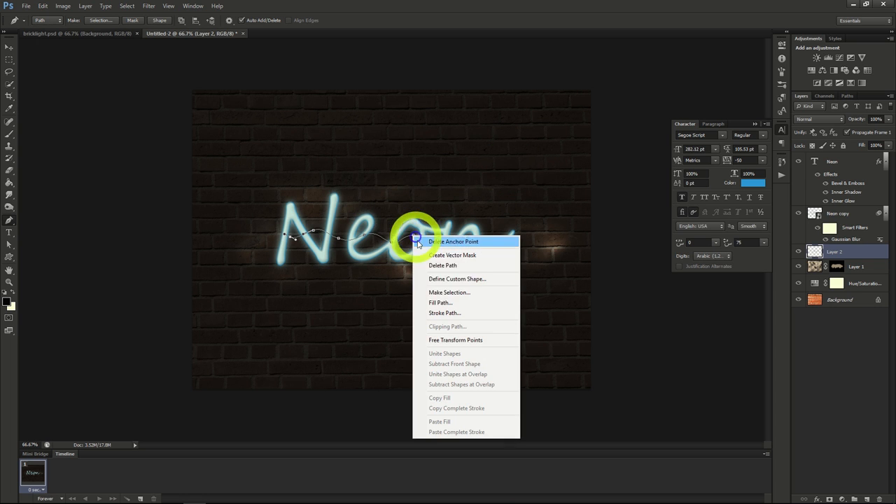
pyautogui.click(441, 267)
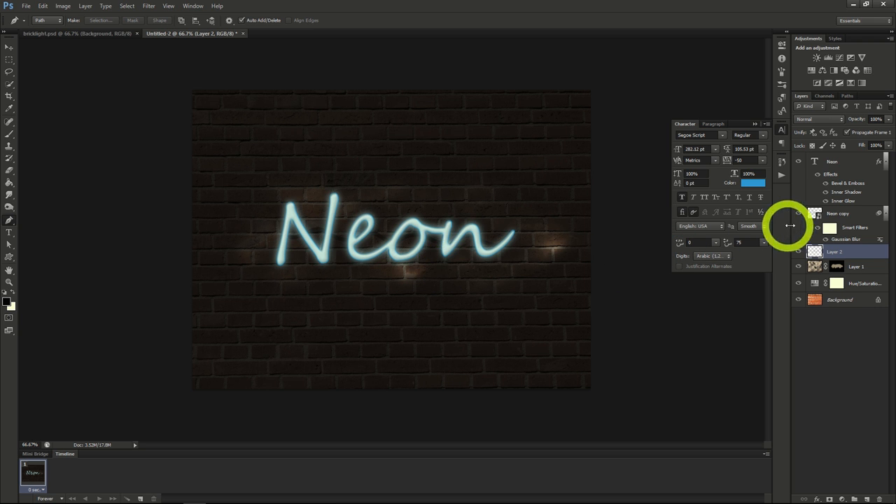
# - Add a Bevel & Emboss to Layer 2 with depth 245%, size 0 px and slight softening
pyautogui.rightClick(832, 256)
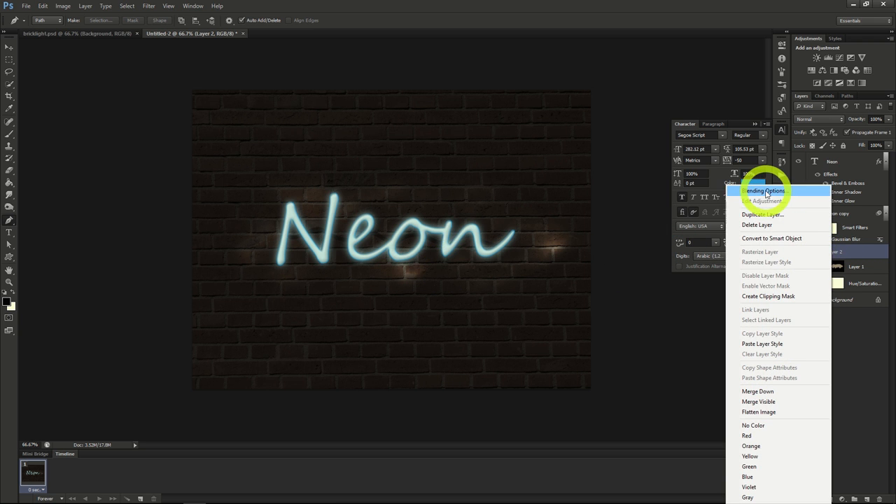
pyautogui.click(765, 190)
pyautogui.click(573, 139)
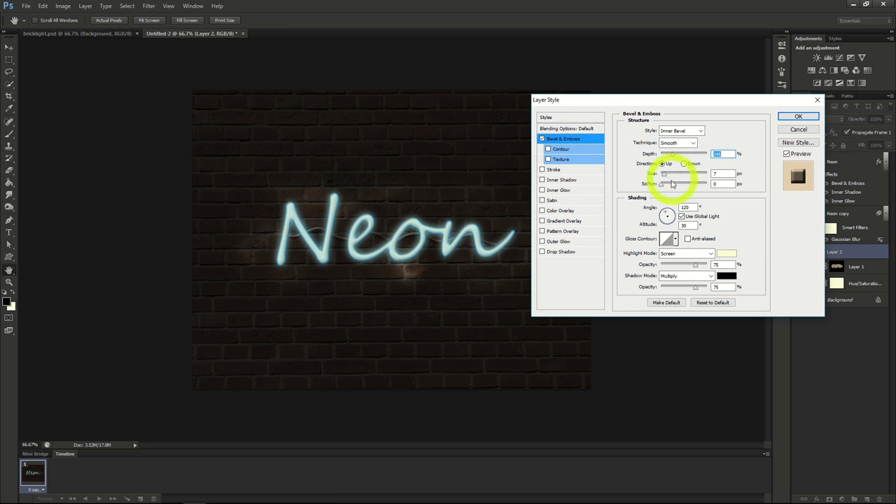
pyautogui.moveTo(665, 179)
pyautogui.mouseDown()
pyautogui.moveTo(649, 188)
pyautogui.moveTo(662, 190)
pyautogui.mouseUp()
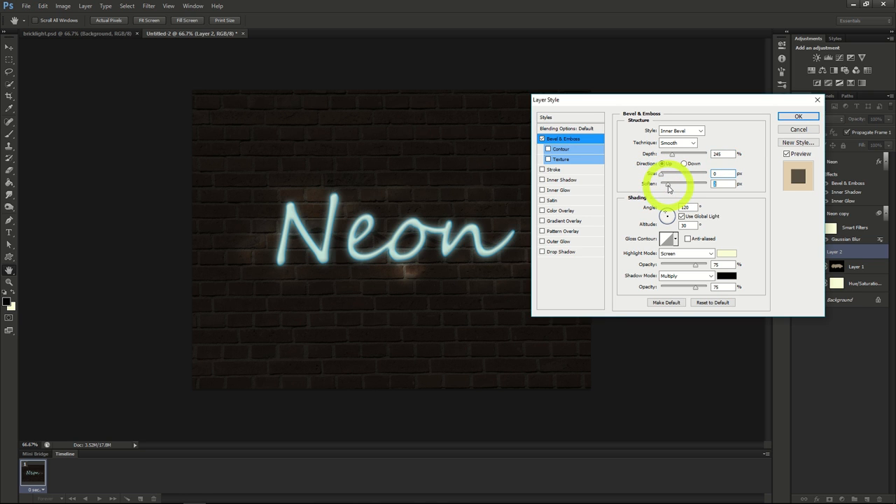
pyautogui.click(793, 116)
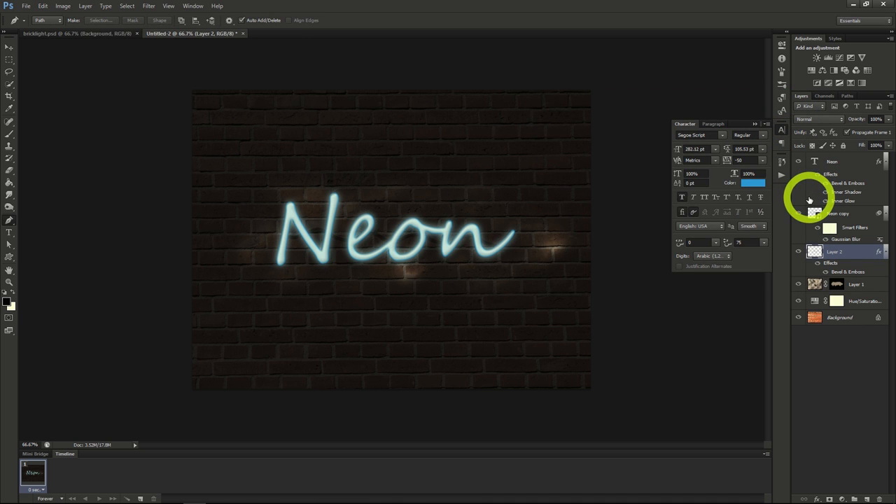
# - Add a new layer above Layer 2 and set the soft brush to 156 px with 63% opacity
pyautogui.click(867, 499)
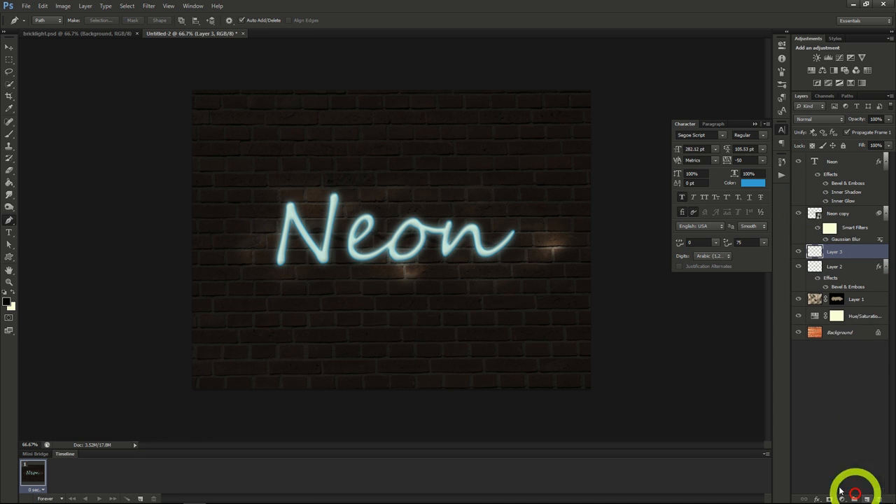
pyautogui.click(9, 133)
pyautogui.click(47, 22)
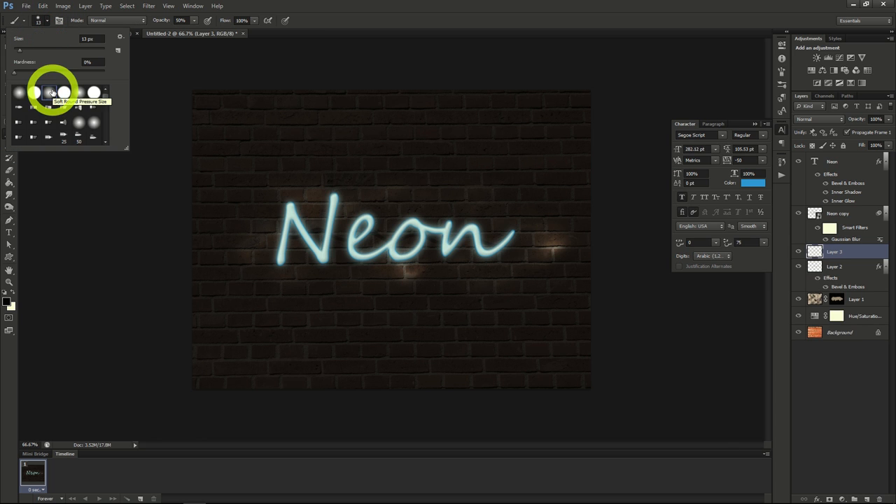
pyautogui.moveTo(20, 55); pyautogui.dragTo(73, 55)
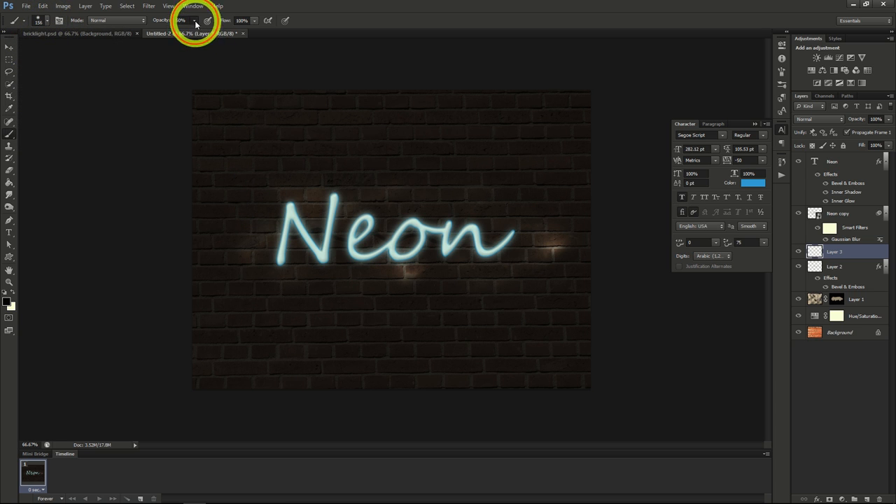
pyautogui.click(194, 21)
pyautogui.moveTo(193, 35); pyautogui.dragTo(200, 32)
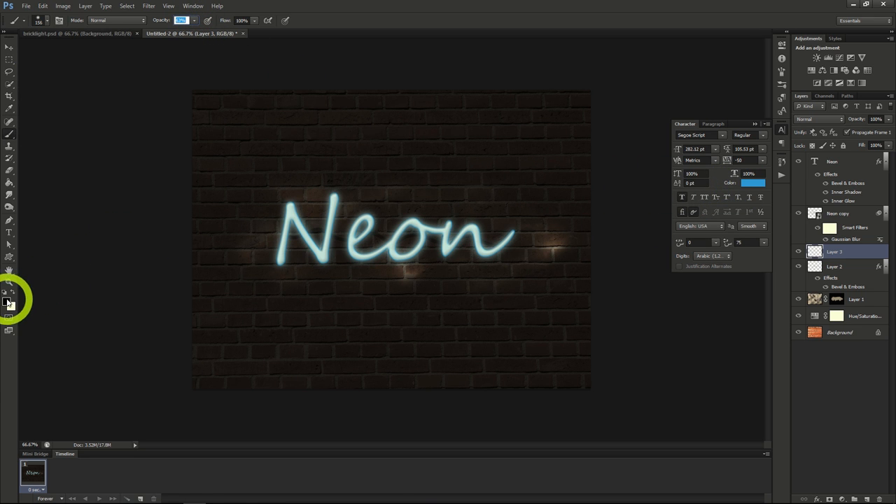
# - Paint a large teal patch around the Neon lettering on Layer 3 and set its blend mode to Soft Light
pyautogui.click(8, 302)
pyautogui.moveTo(288, 194); pyautogui.dragTo(258, 234)
pyautogui.moveTo(258, 234)
pyautogui.mouseDown()
pyautogui.moveTo(291, 229)
pyautogui.moveTo(297, 204)
pyautogui.moveTo(305, 246)
pyautogui.moveTo(322, 258)
pyautogui.moveTo(342, 196)
pyautogui.moveTo(315, 231)
pyautogui.moveTo(341, 268)
pyautogui.moveTo(372, 206)
pyautogui.mouseUp()
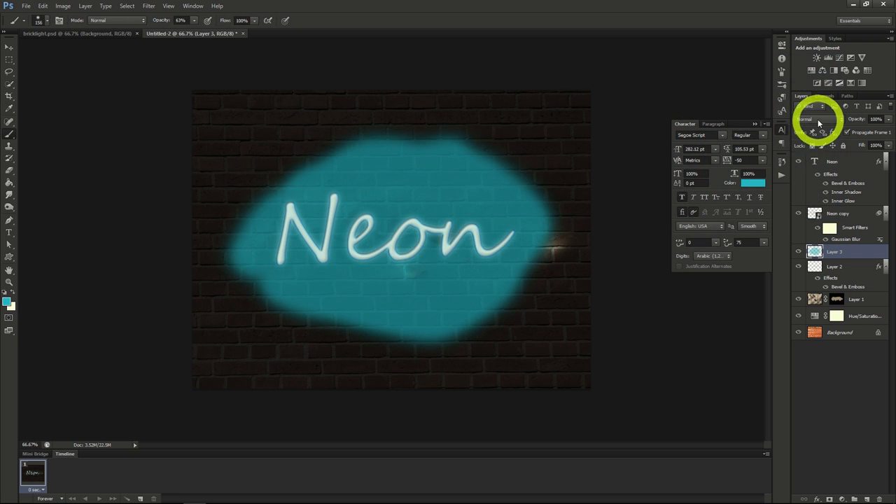
pyautogui.click(819, 119)
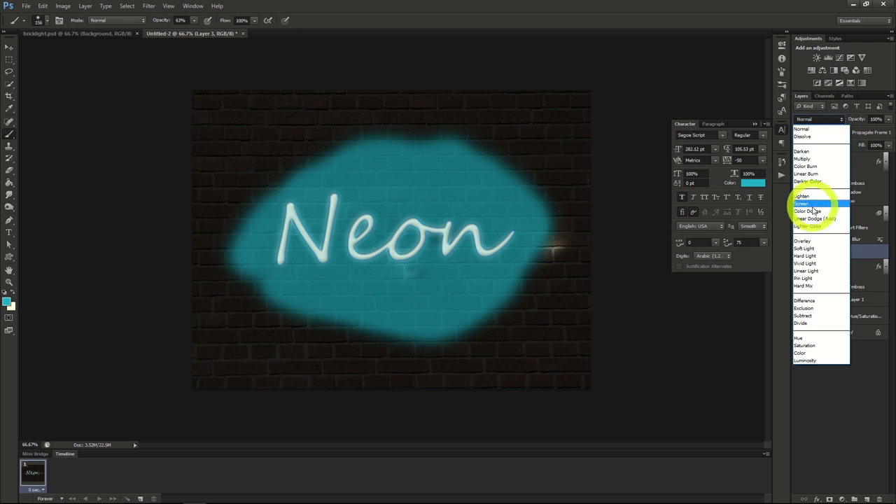
pyautogui.click(813, 249)
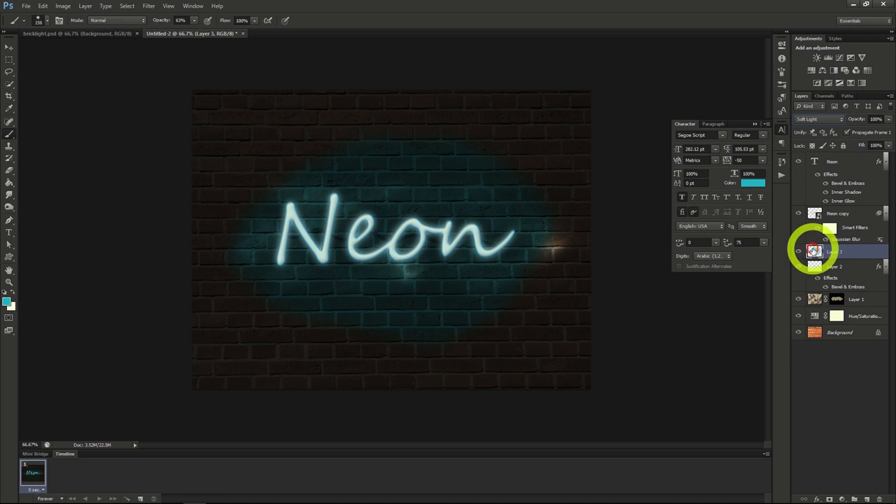